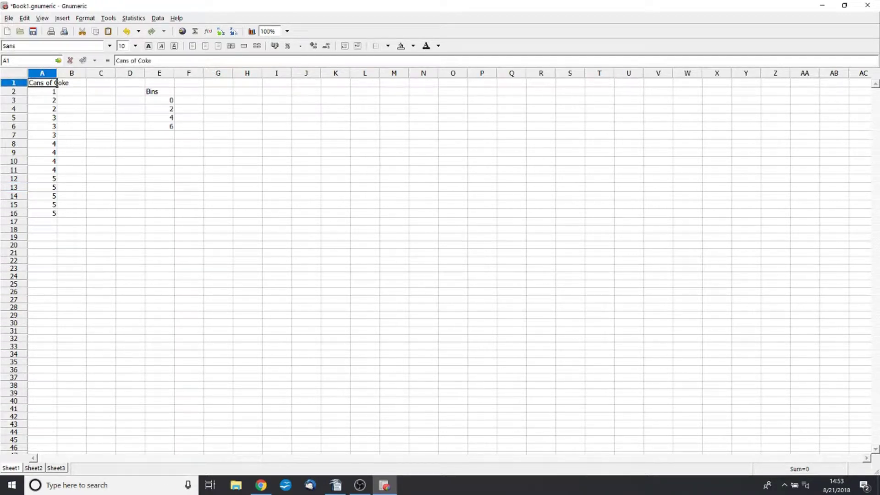
Step: Fit column A's width to the Cans of Coke heading, and look over the data values and the bin limits in column E
double_click(57, 73)
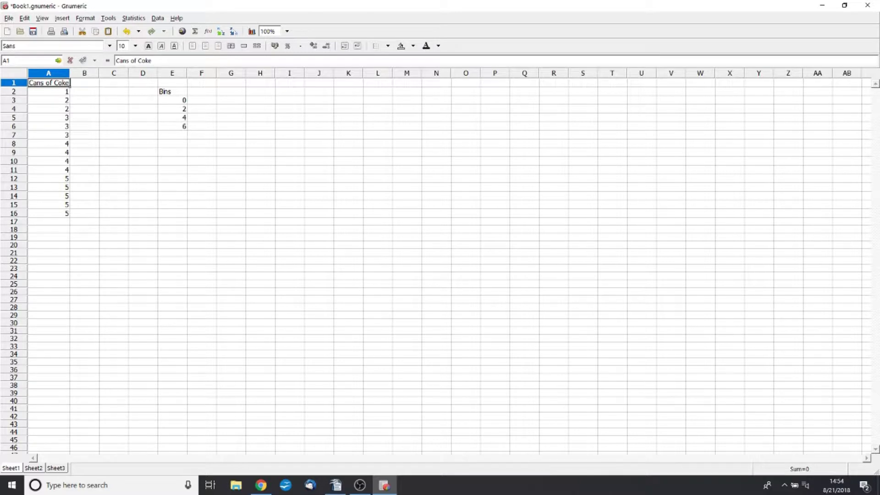
left_click(48, 100)
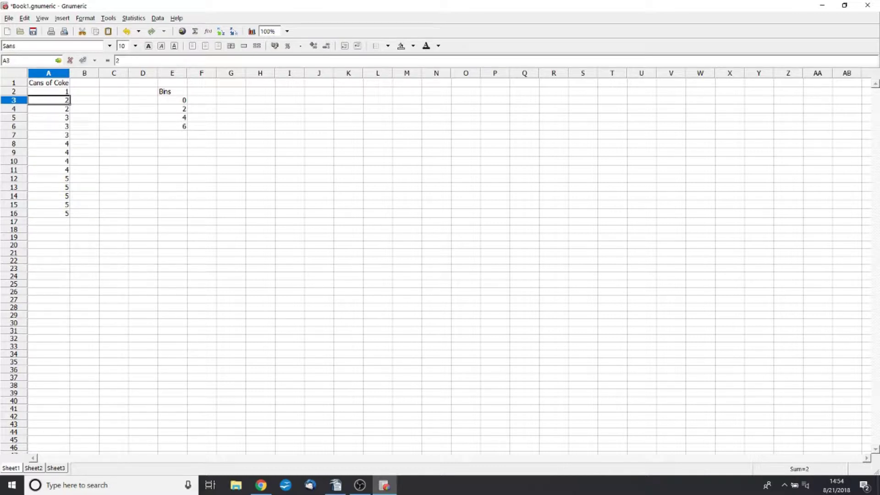
left_click(48, 91)
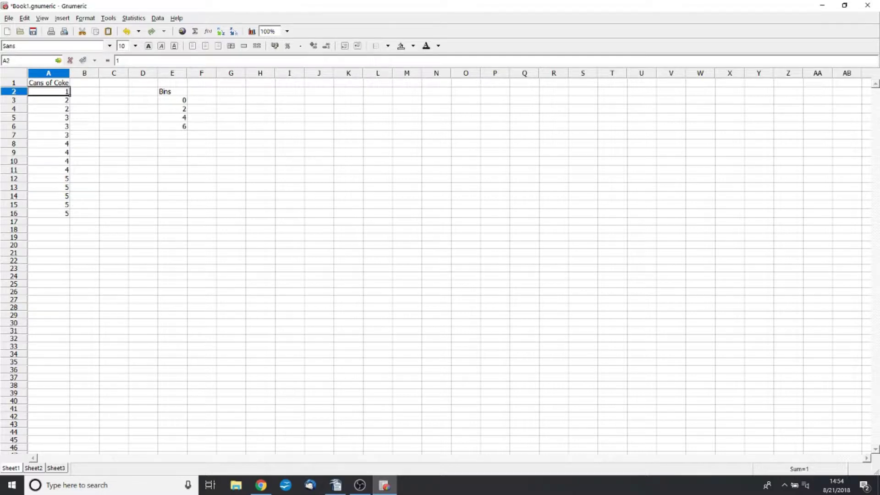
left_click(172, 100)
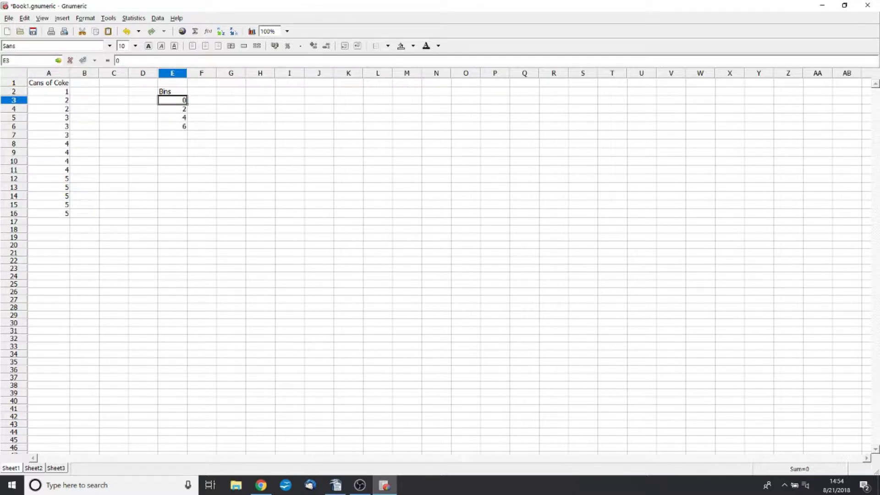
key("Down")
key("Down")
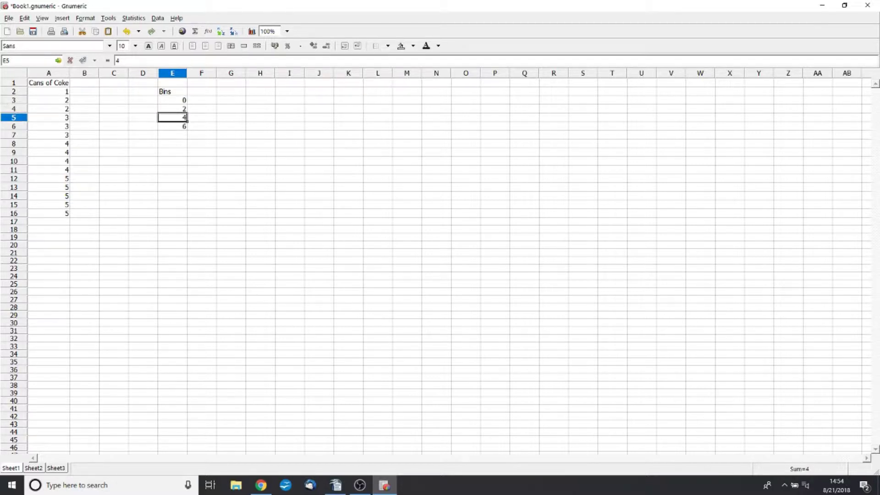
left_click(143, 170)
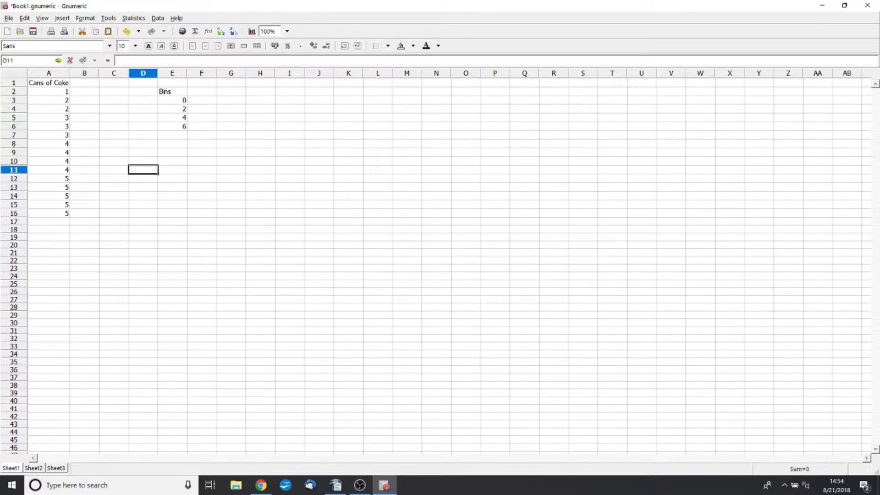
Step: Start the Histogram analysis with the Cans of Coke data in A1:A16 as the input range
left_click_drag(49, 83, 57, 213)
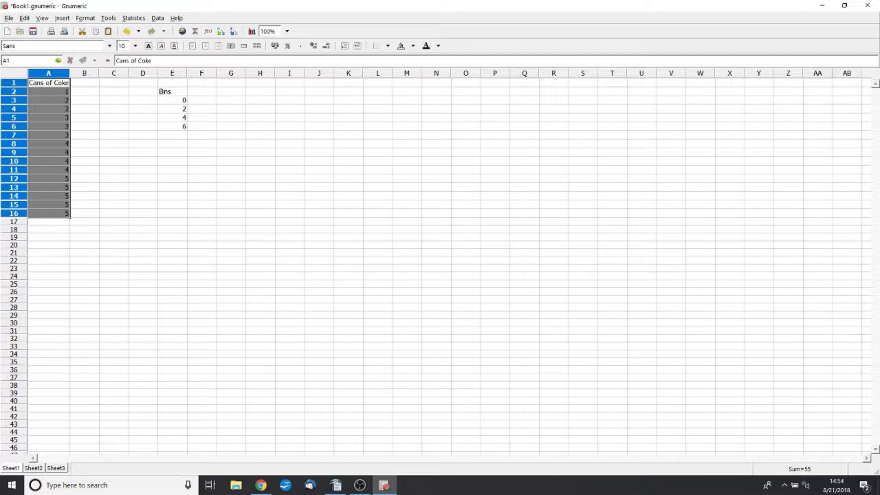
left_click(133, 18)
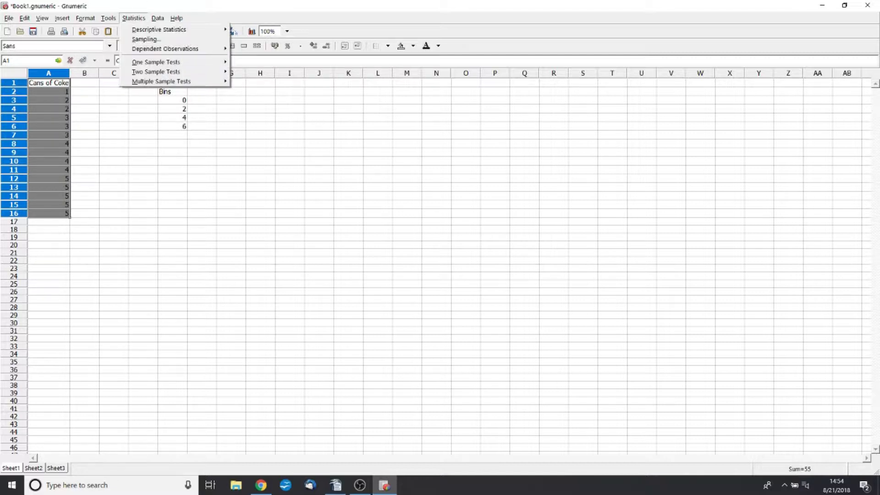
mouse_move(159, 30)
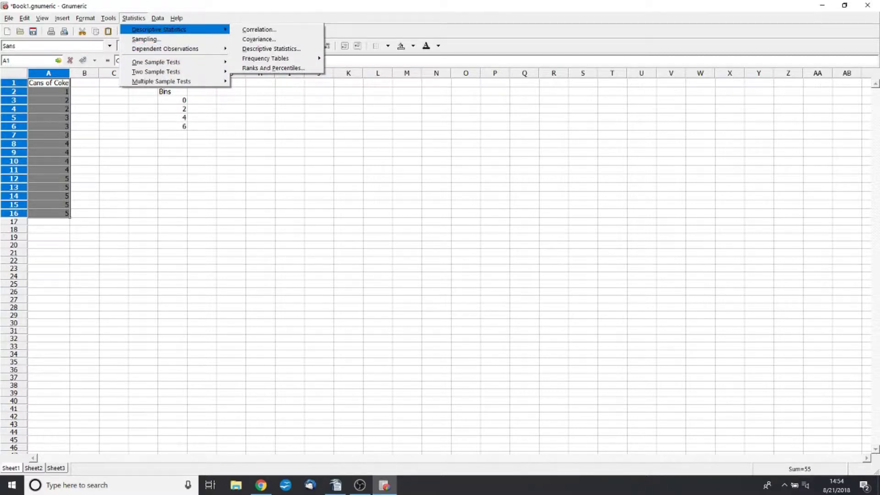
key("Right")
key("Up")
key("Up")
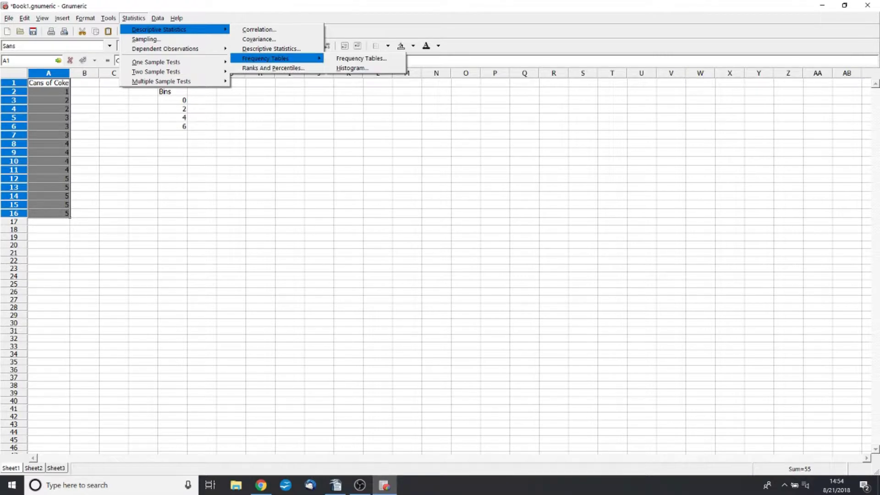
key("Right")
key("Down")
key("Return")
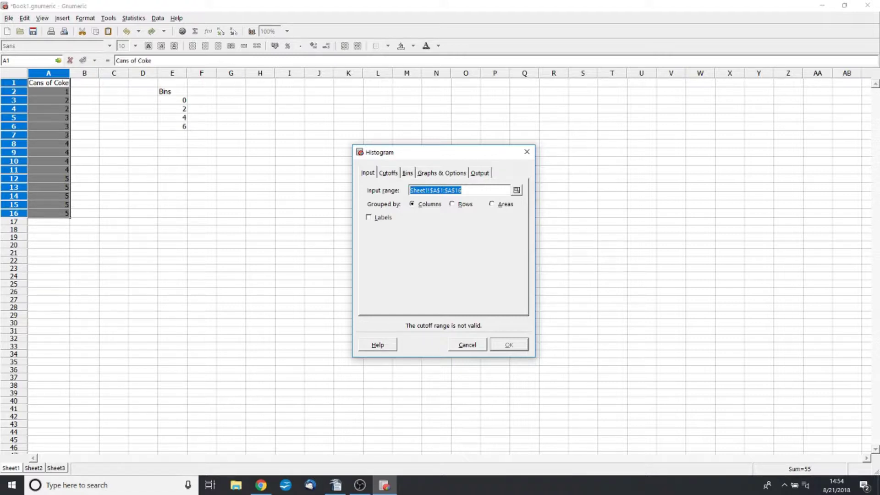
Step: Set the histogram's predetermined cutoff range to the bin values in Sheet1 E3:E6
key("alt+u")
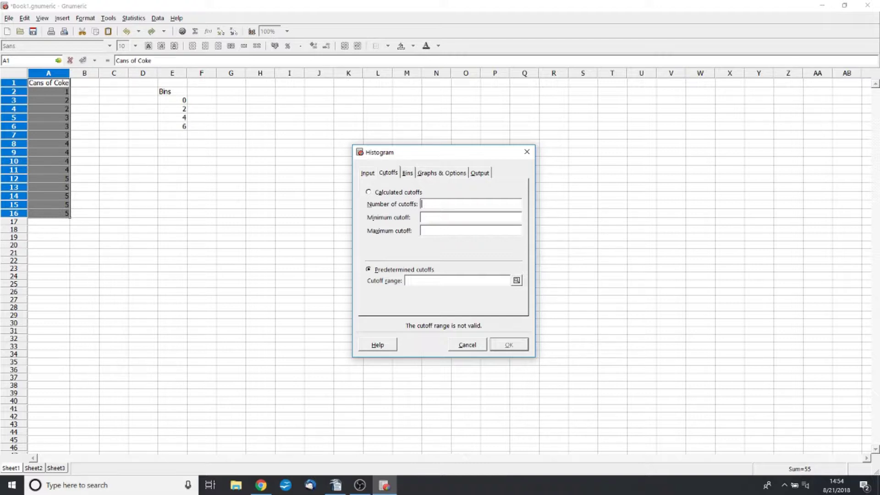
left_click(517, 280)
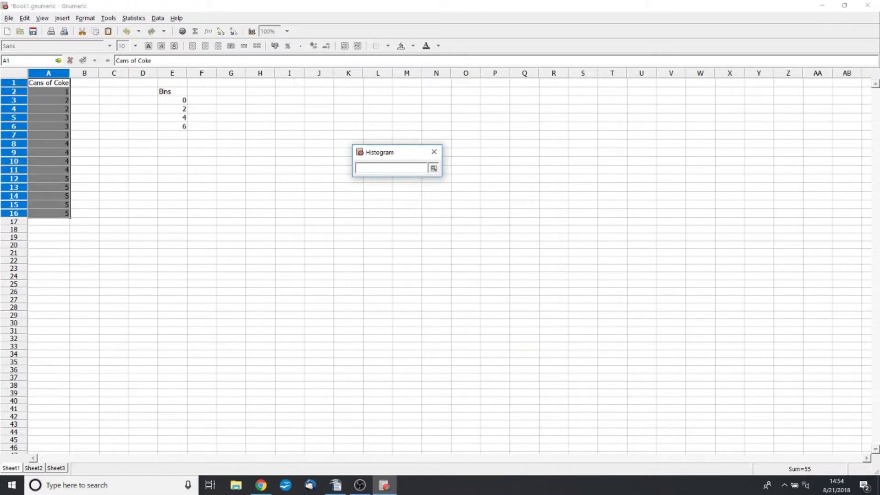
left_click_drag(179, 100, 178, 126)
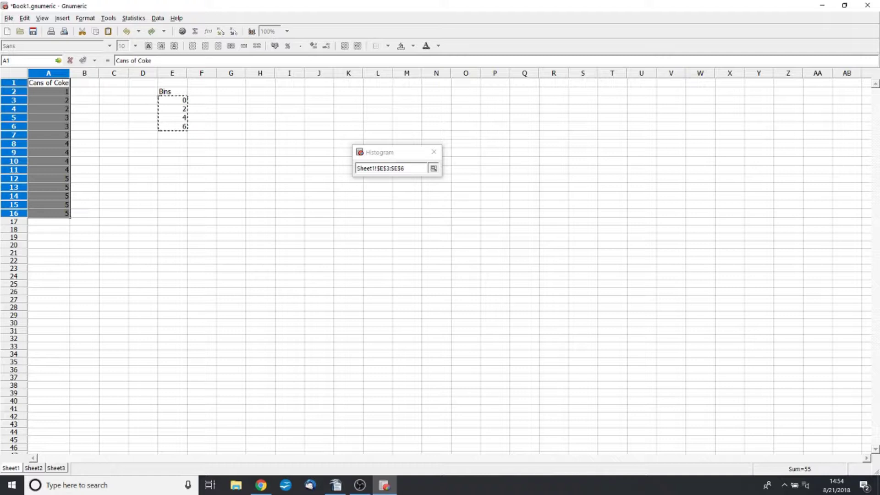
left_click(433, 168)
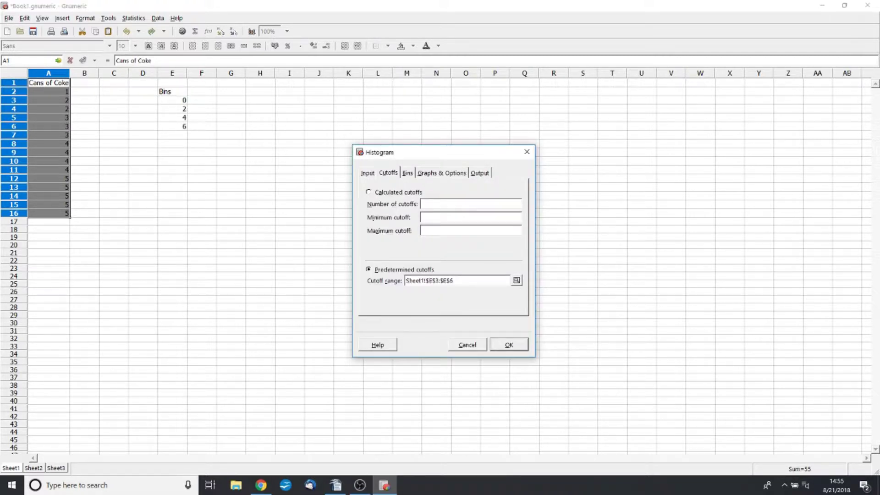
Step: Choose bounded bins that exclude the lower and include the upper cutoff, and generate the histogram with a column chart
left_click(407, 173)
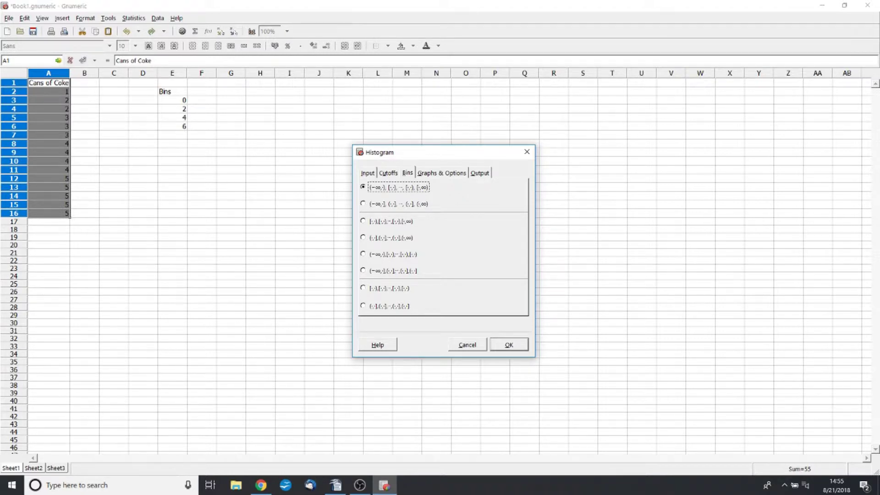
left_click(363, 306)
key("alt+g")
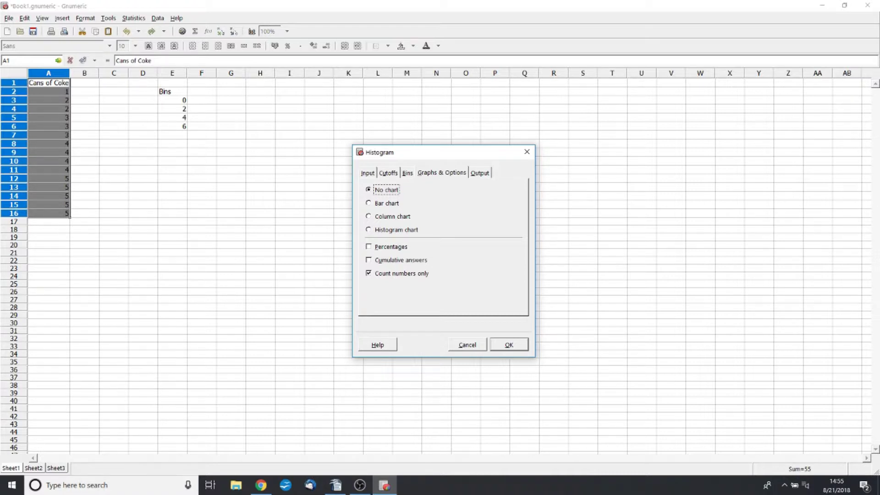
left_click(368, 216)
key("Return")
Step: Enlarge the column chart and move it clear of the frequency table, so it starts at about column E, row 3
left_click_drag(139, 155, 213, 162)
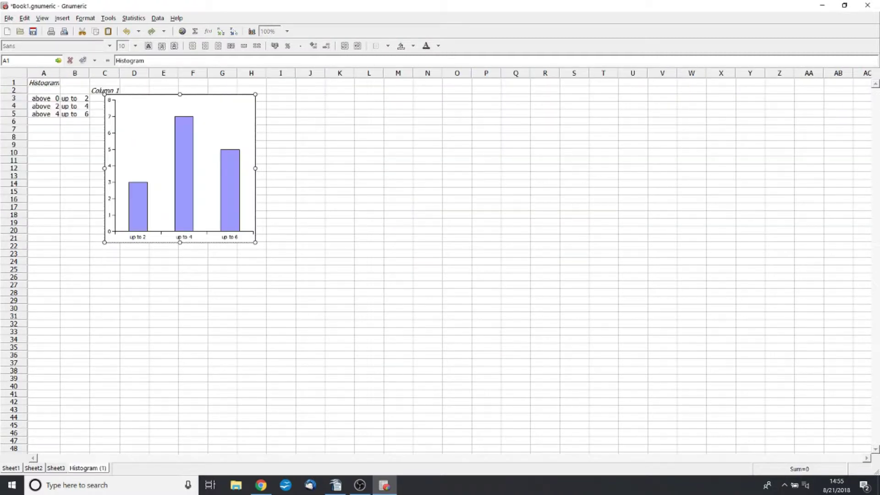
left_click_drag(256, 242, 390, 314)
left_click_drag(233, 208, 252, 200)
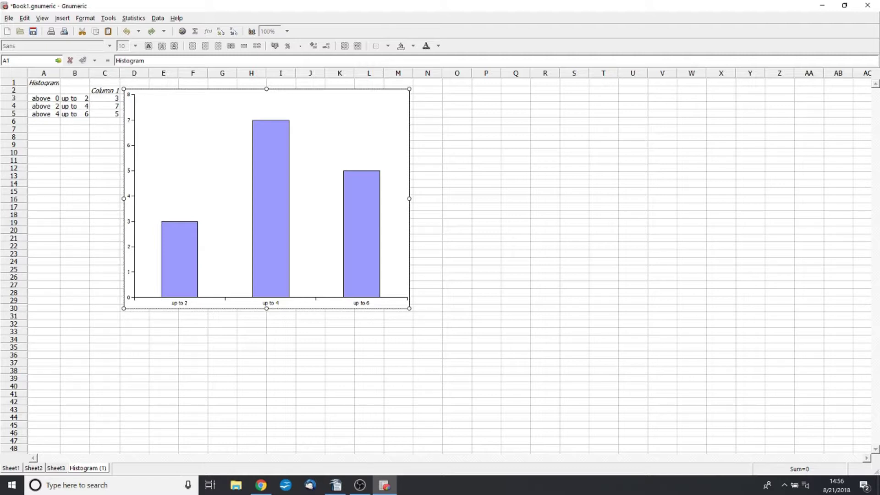
left_click_drag(194, 112, 237, 124)
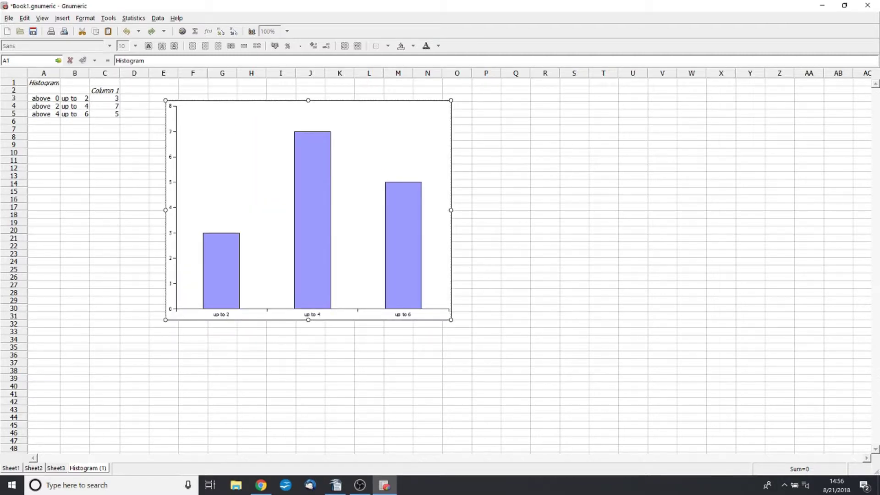
Step: Check the bin limits and counts in the frequency table, and enlarge the chart to reach about column Y, row 45
left_click(43, 98)
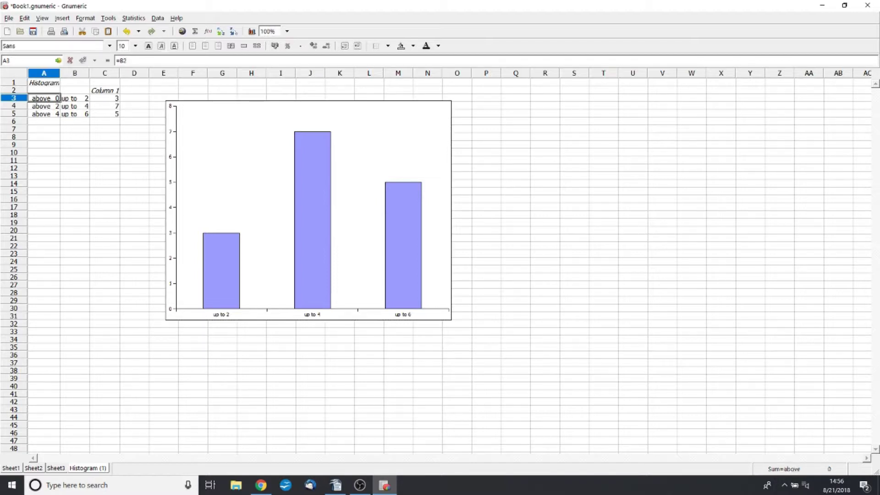
left_click(75, 98)
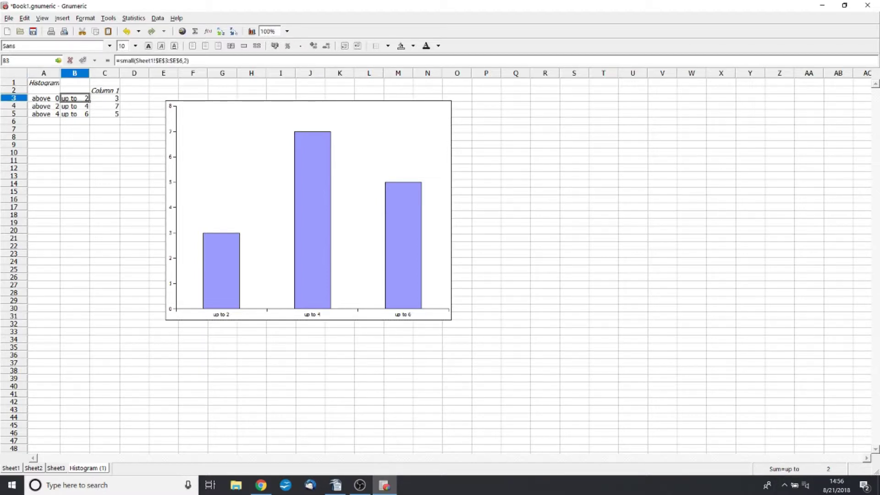
left_click(104, 98)
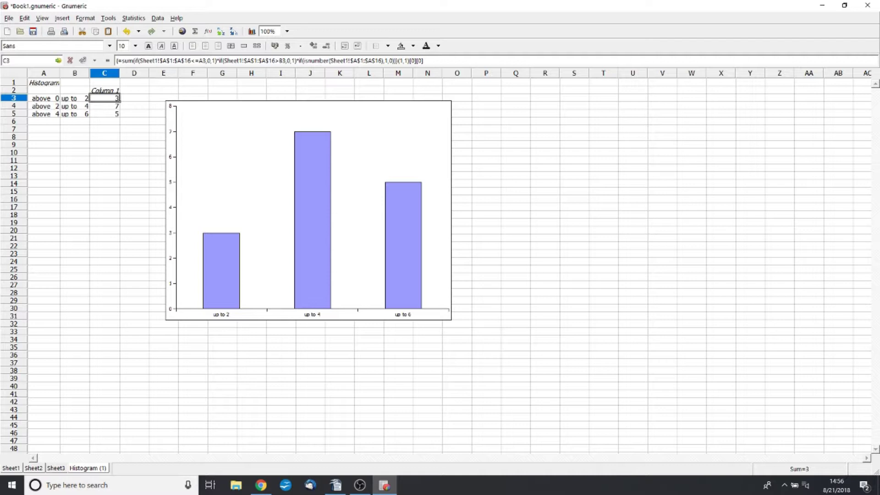
mouse_move(218, 240)
left_click(104, 106)
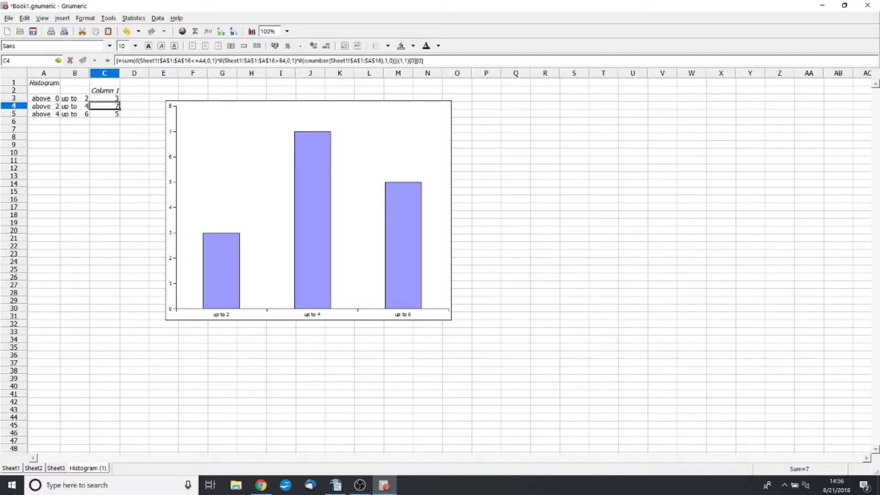
left_click(451, 319)
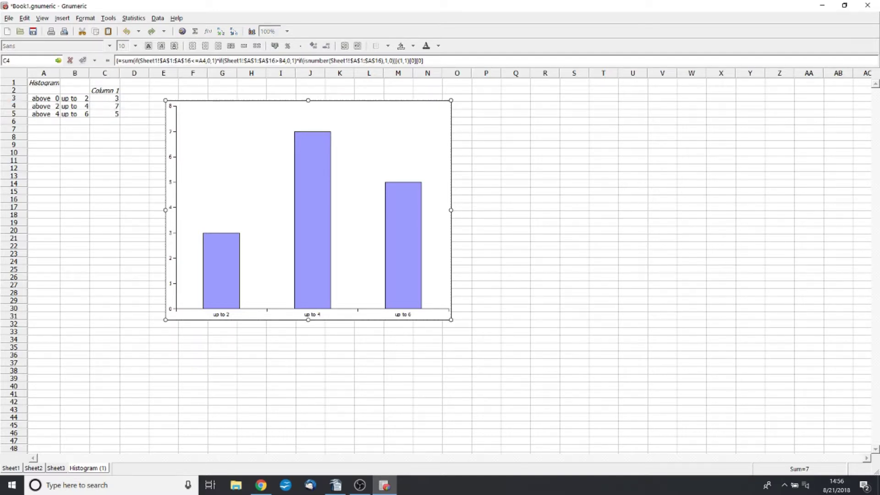
left_click_drag(451, 319, 755, 428)
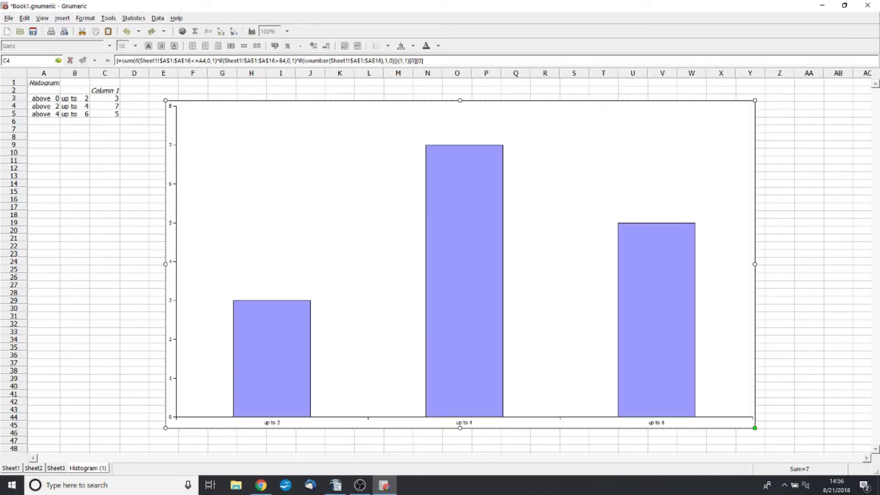
Step: Add the title "Cans of Coke Per Day" to Chart1 and apply it
right_click(303, 193)
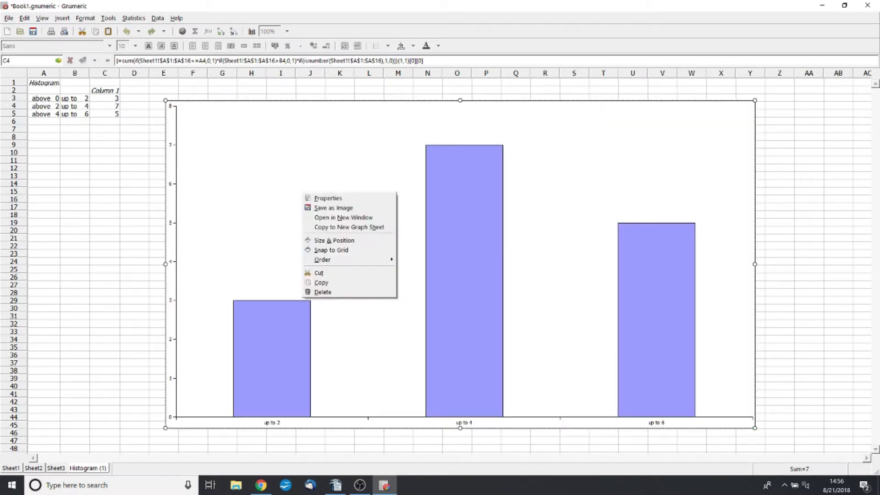
key("Return")
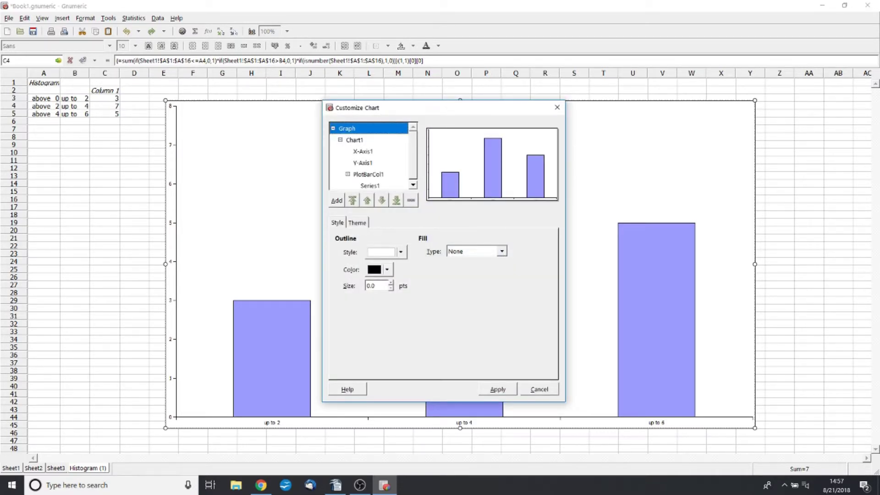
left_click(354, 139)
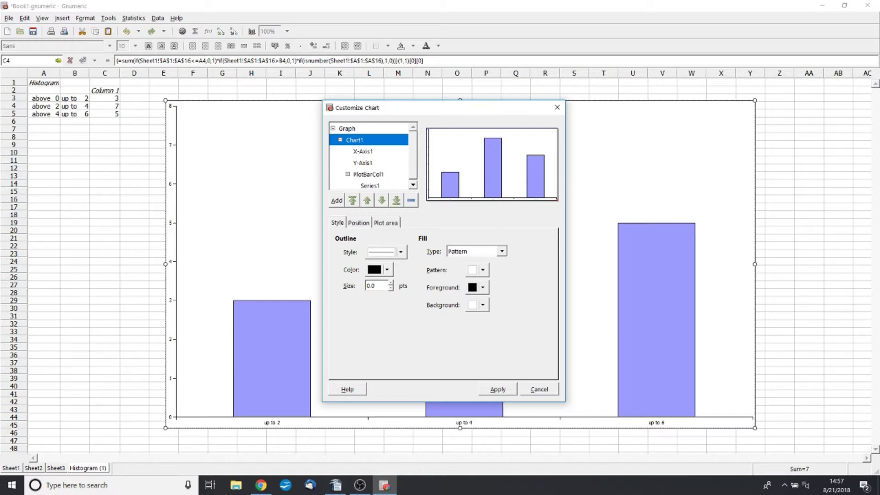
left_click(337, 200)
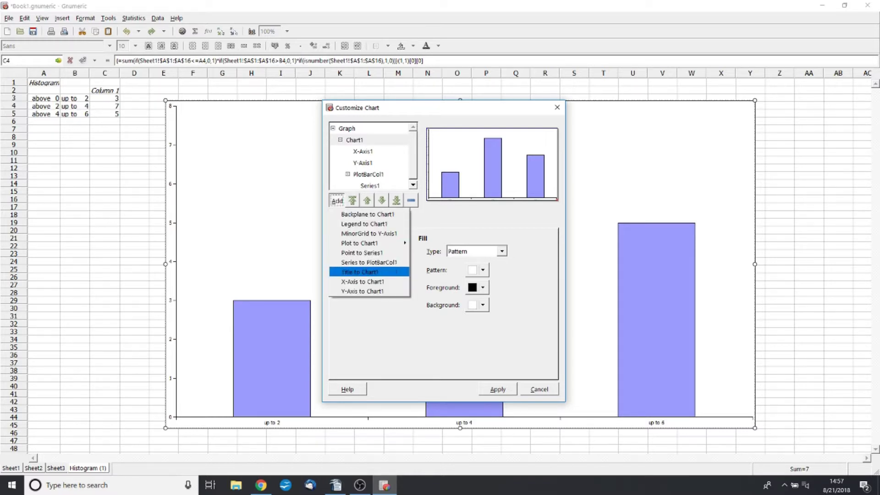
key("Return")
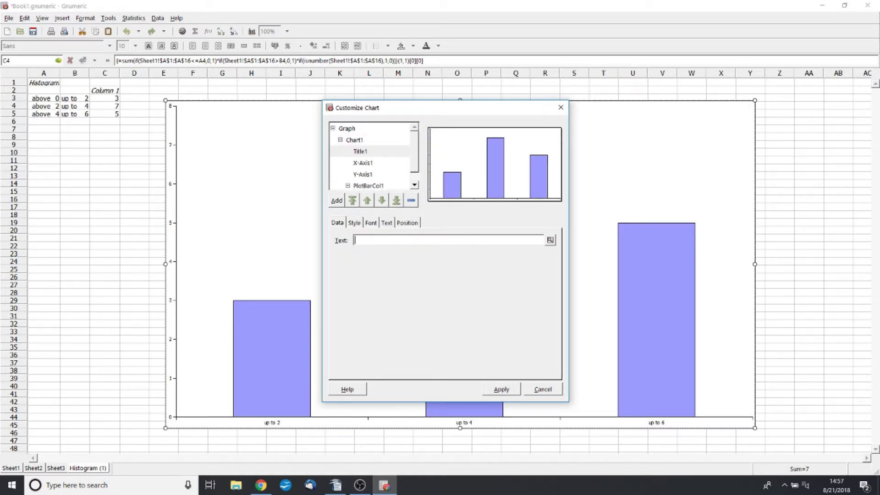
type("Cans of C")
type("Per Day")
key("Return")
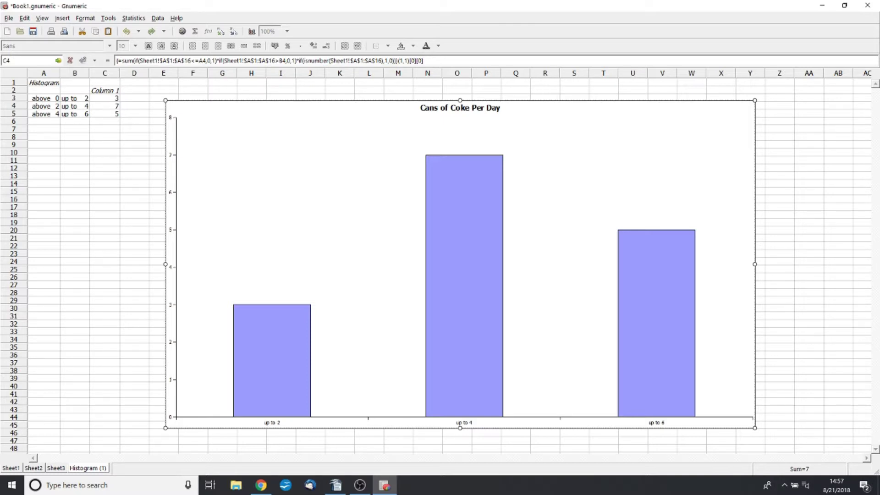
Step: Add a second title to Chart1 with the text "Fequency"
right_click(276, 161)
left_click(289, 168)
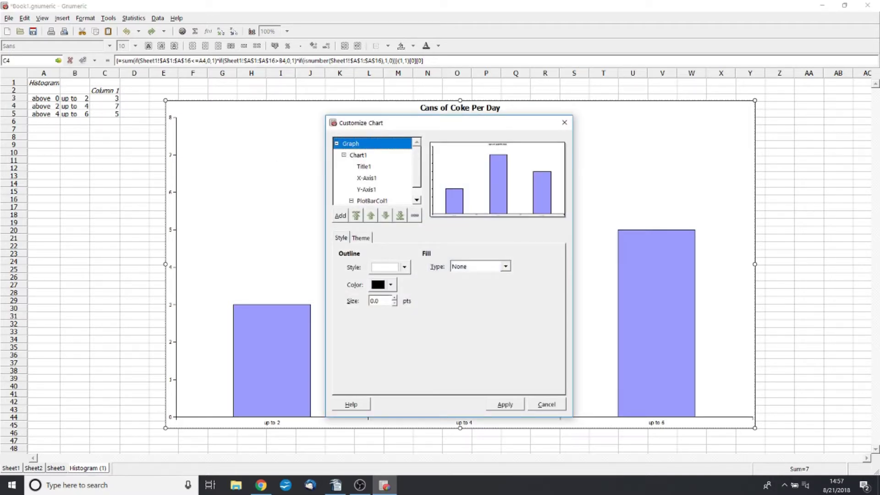
scroll(372, 171, "down", 1)
scroll(372, 171, "up", 1)
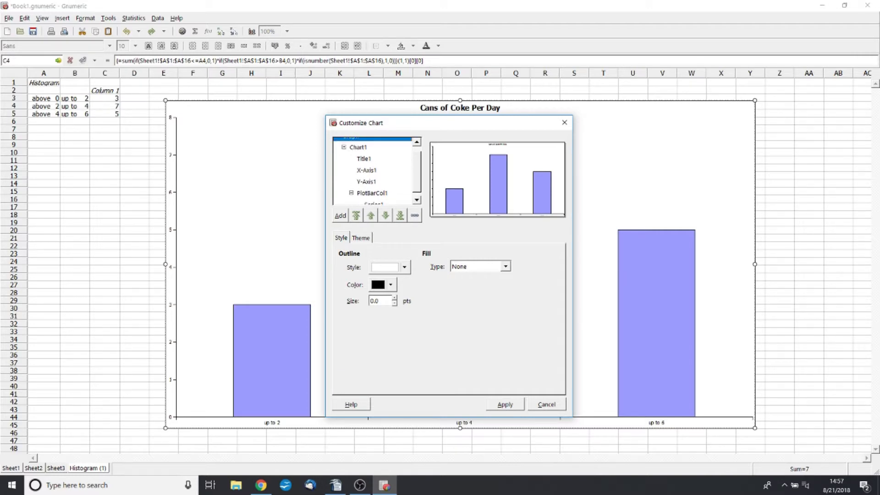
left_click(358, 147)
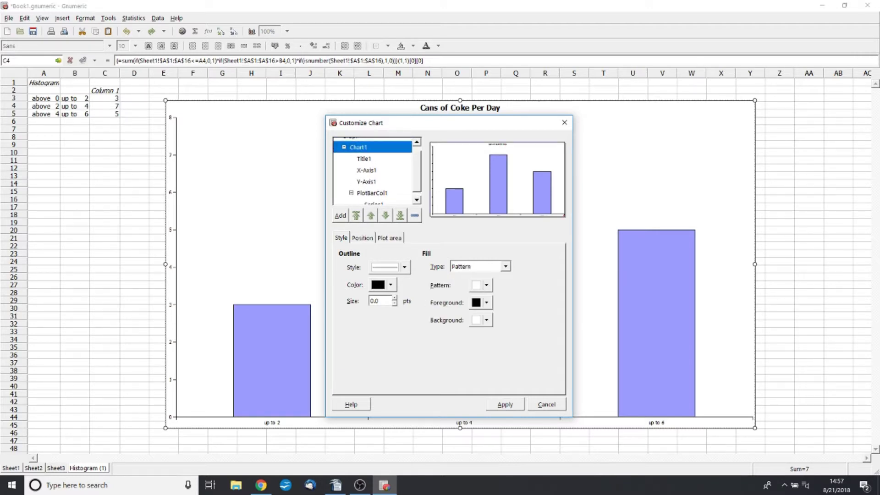
left_click(341, 216)
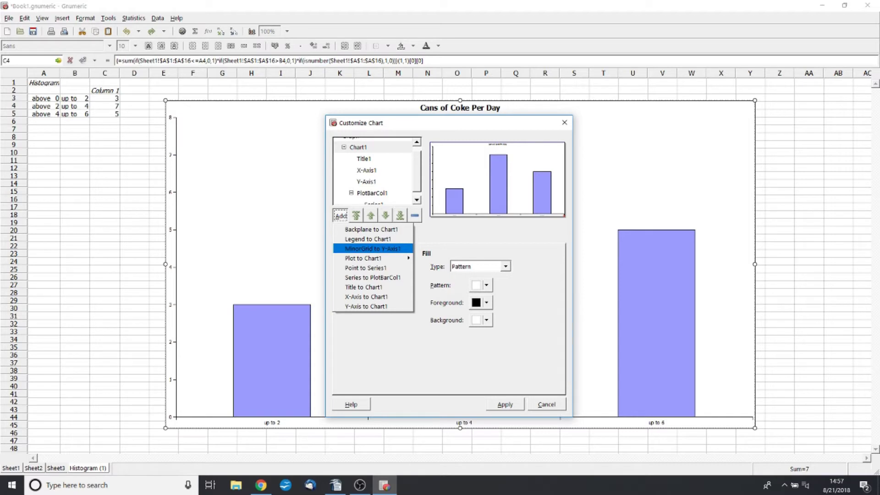
left_click(364, 286)
left_click(360, 256)
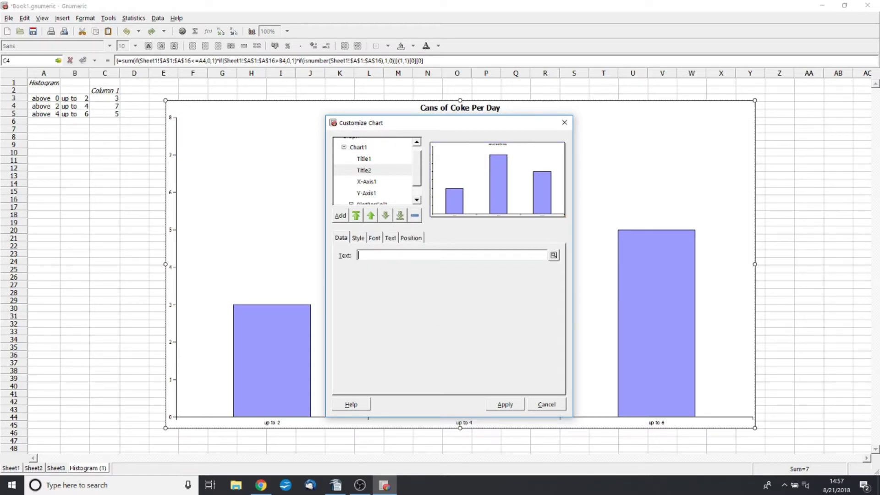
type("Fequency")
Step: Rotate the "Fequency" title to 90 degrees, position it at the left of the chart, and apply the changes
key("ctrl+Page_Down")
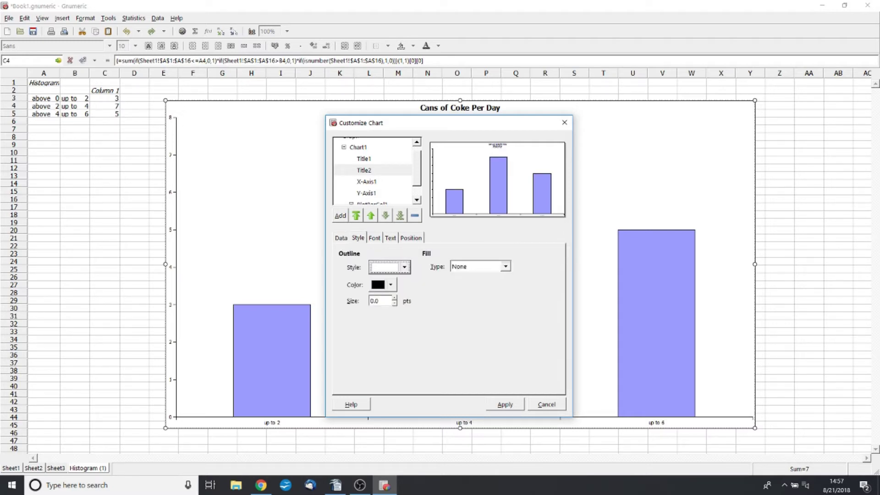
key("ctrl+Page_Down")
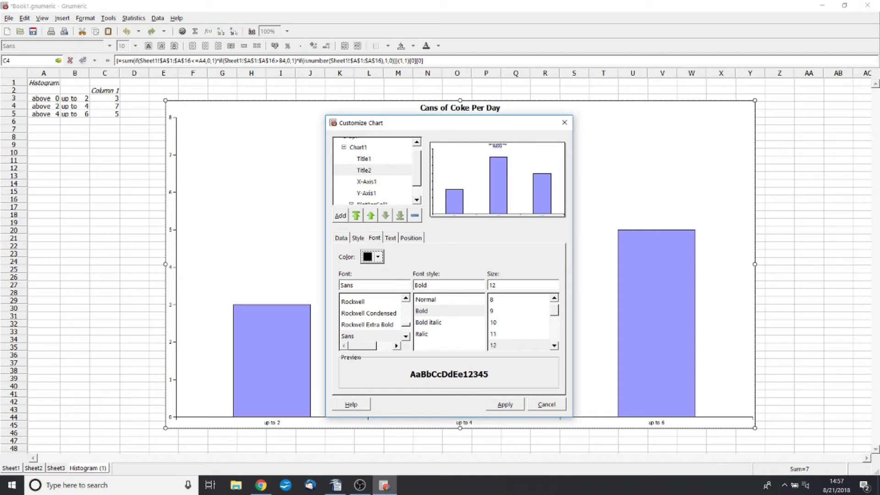
key("ctrl+Page_Down")
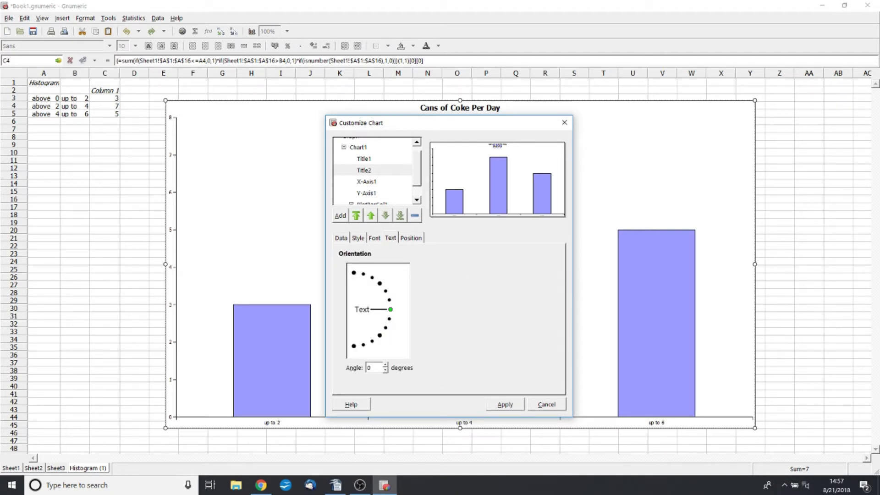
left_click_drag(390, 309, 354, 273)
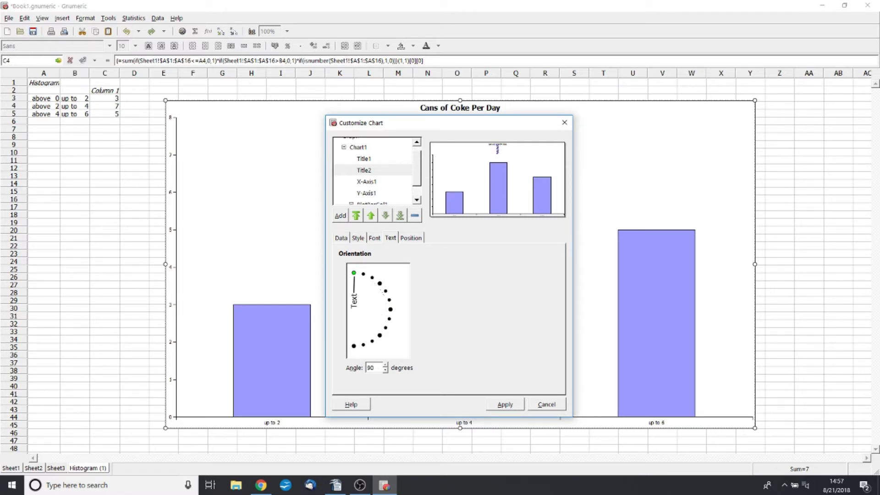
left_click(410, 238)
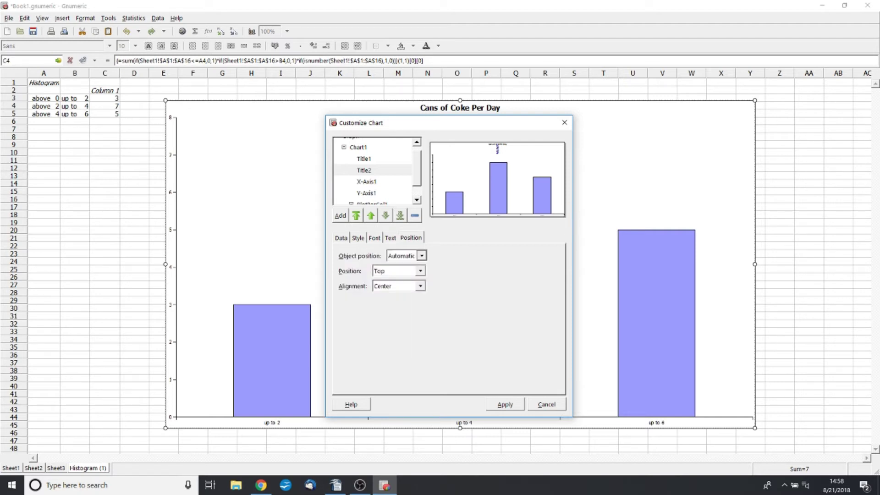
left_click(420, 271)
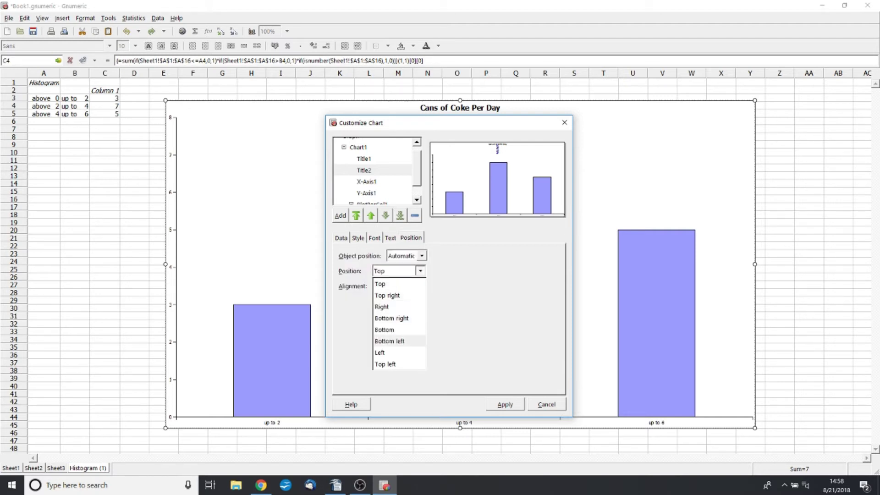
key("Down")
key("Return")
left_click(505, 404)
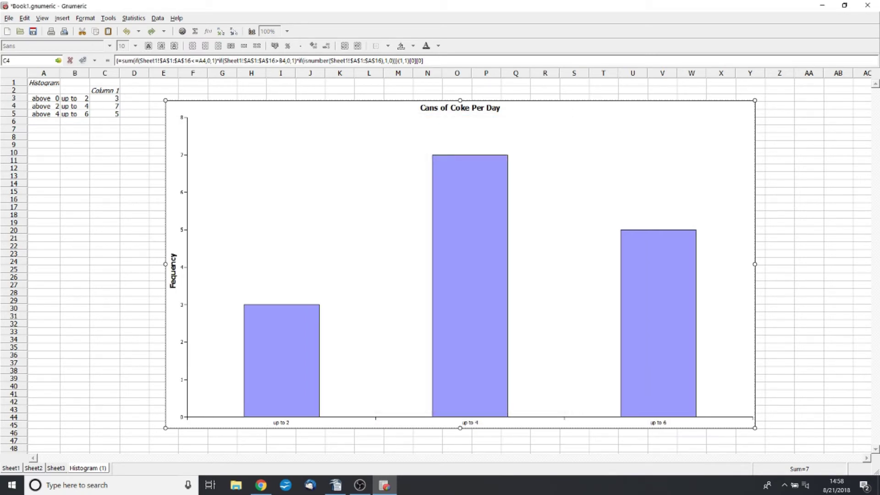
Step: Add a third title to Chart1 with the text "# of Cans"
right_click(258, 211)
left_click(283, 217)
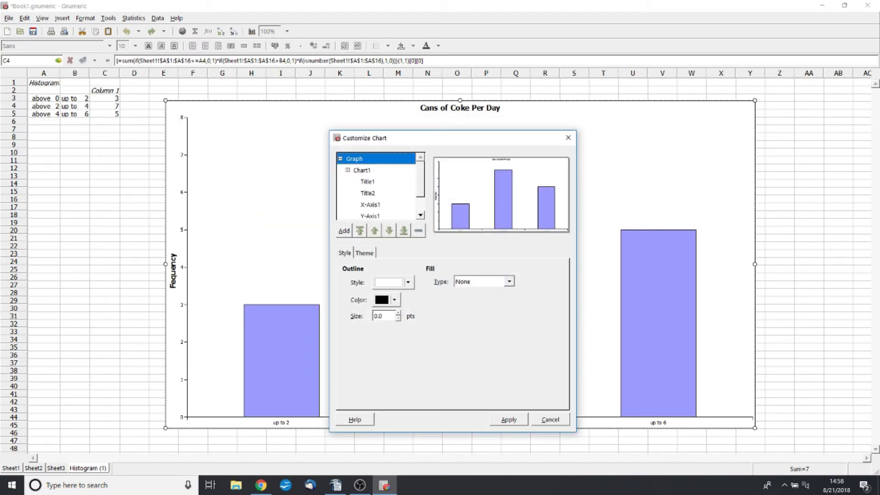
key("Down")
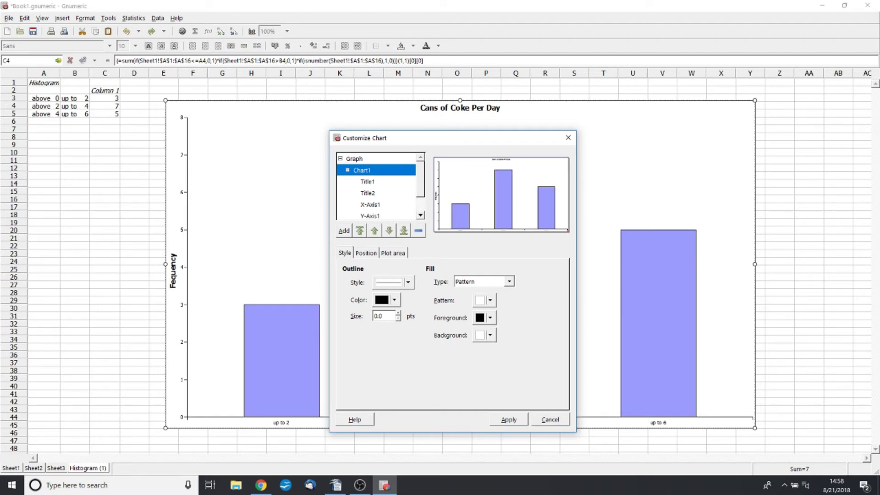
left_click(344, 230)
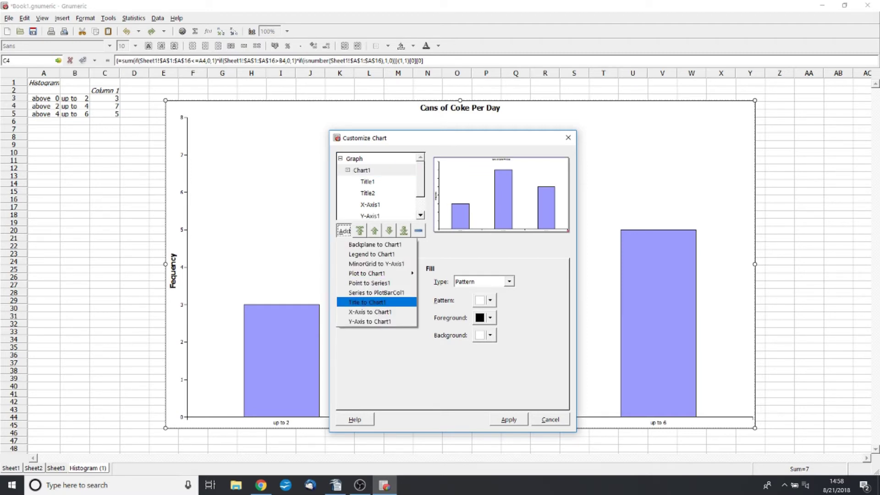
left_click(368, 303)
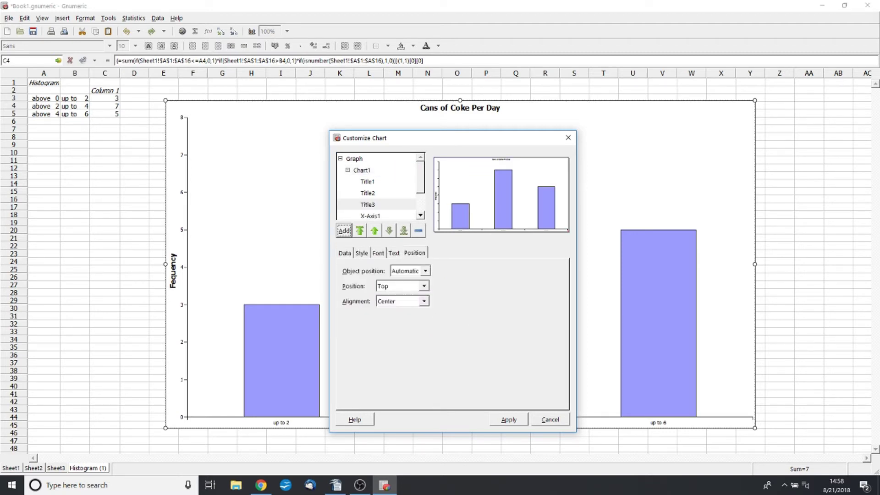
left_click(344, 252)
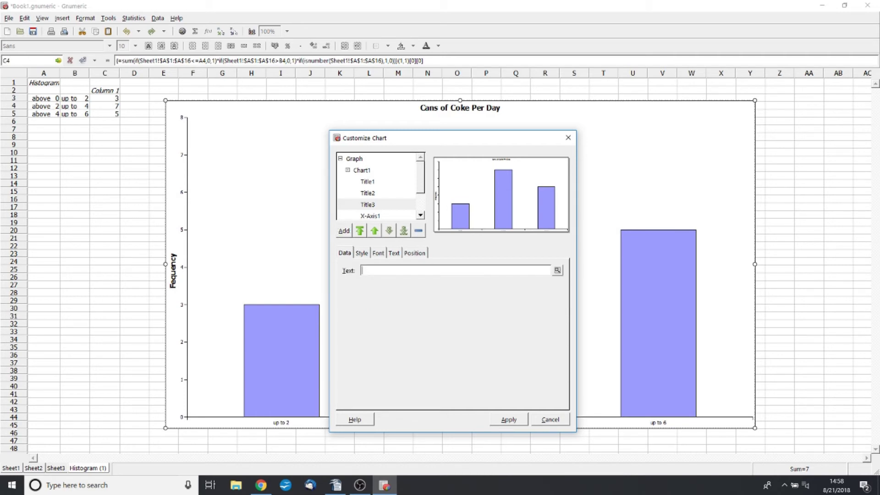
type("cd")
key("BackSpace")
key("BackSpace")
type("# of Cans")
Step: Position the "# of Cans" title at the bottom of the chart, check its text orientation, and apply the changes
left_click(414, 252)
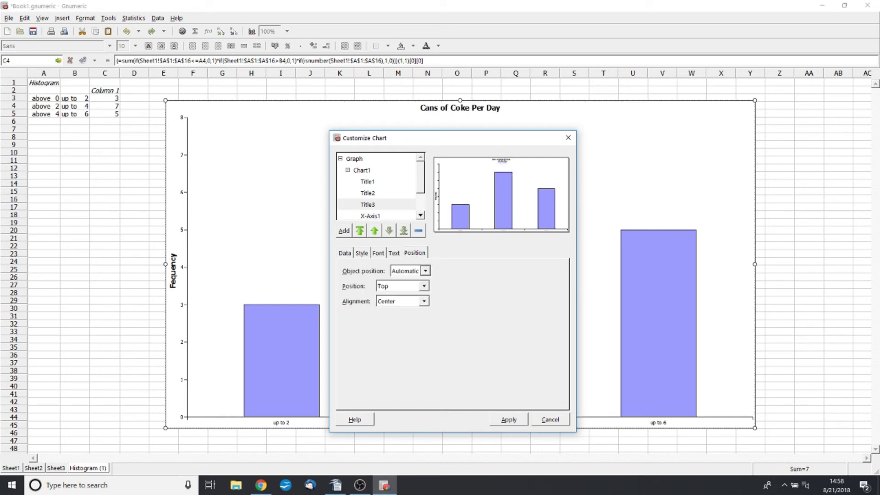
left_click(402, 286)
left_click(397, 345)
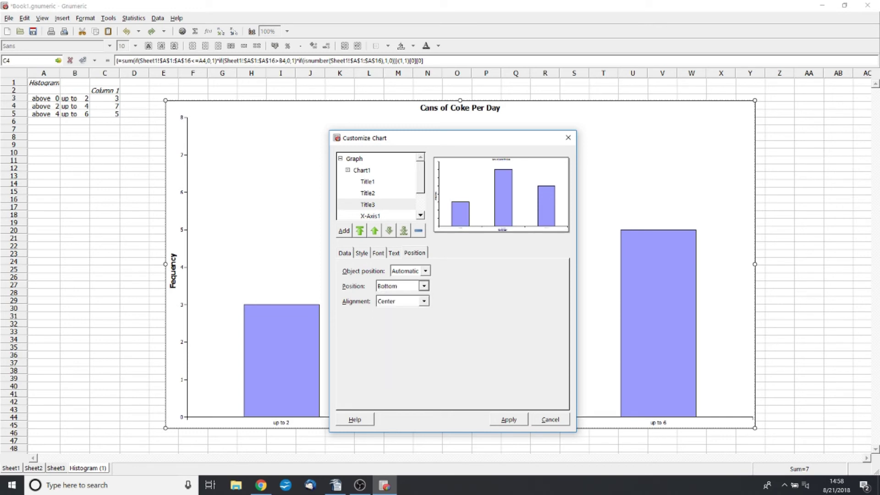
left_click(393, 252)
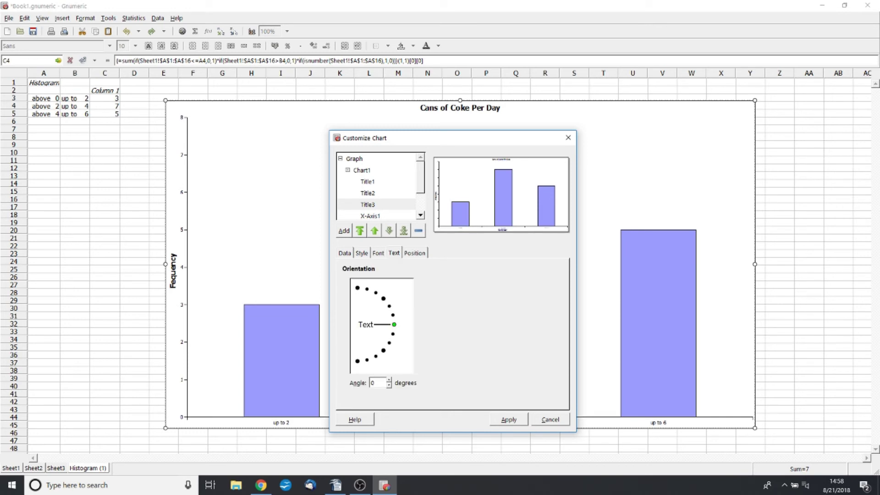
key("alt+a")
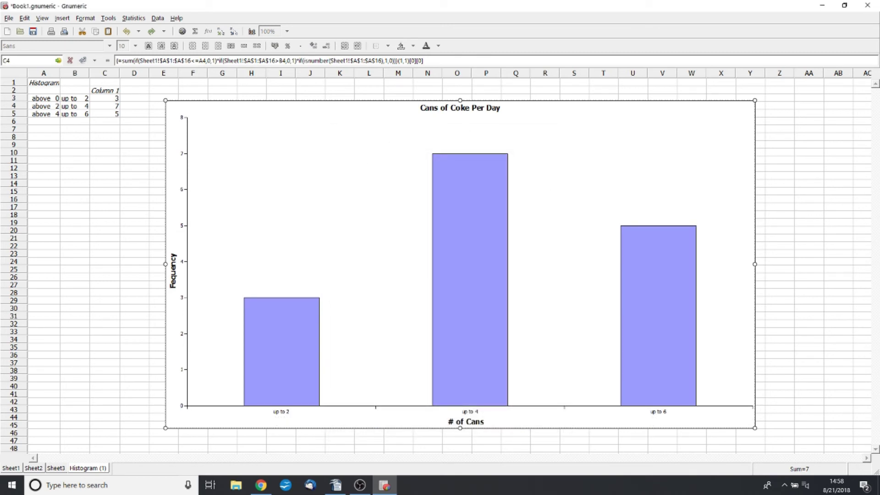
Step: Add a legend to Chart1, check its position settings, and apply it to the chart
right_click(347, 188)
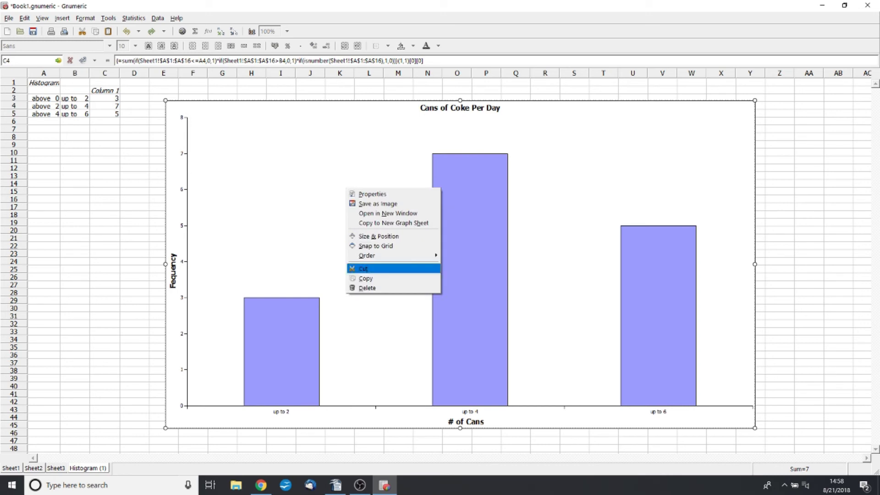
left_click(369, 193)
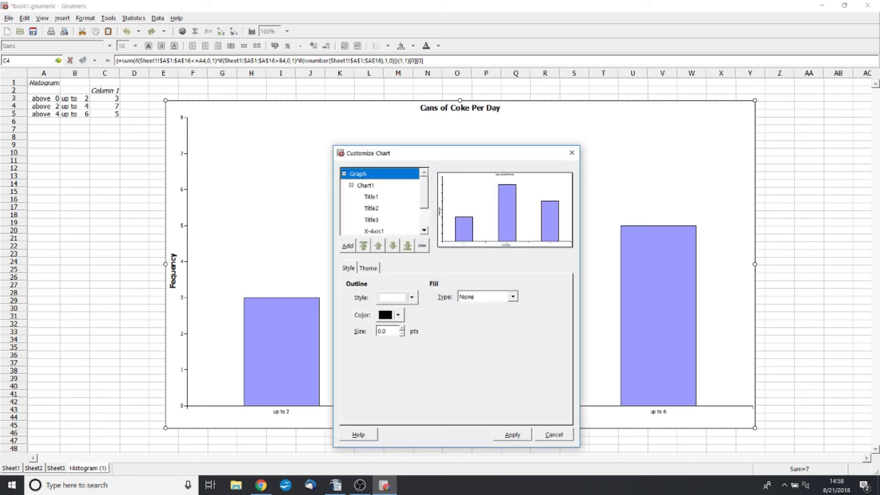
left_click(365, 185)
left_click(347, 245)
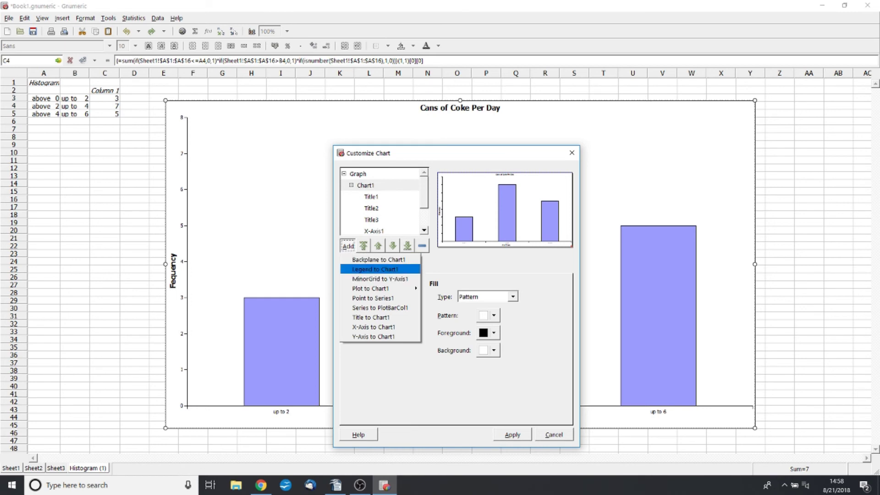
left_click(375, 269)
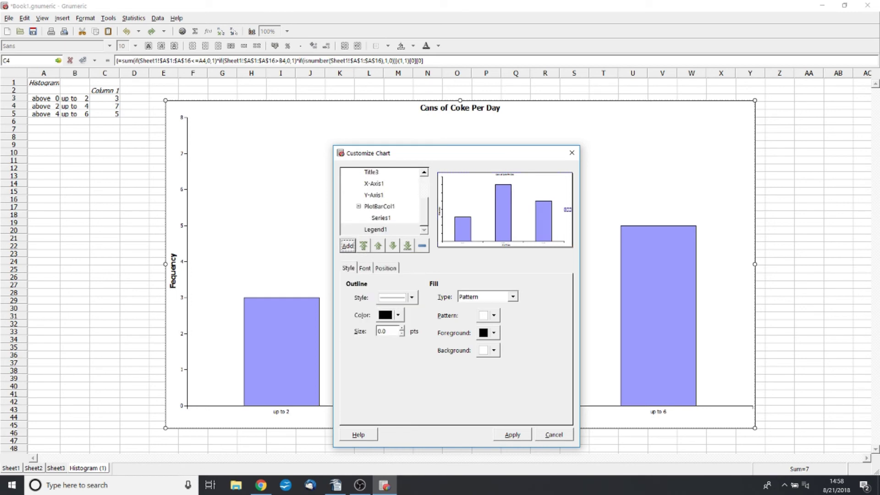
key("Tab")
key("Right")
key("Right")
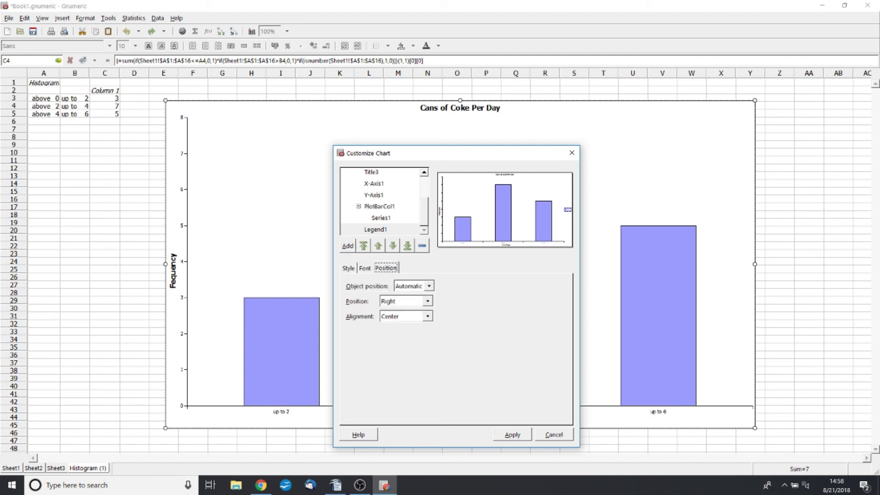
key("alt+a")
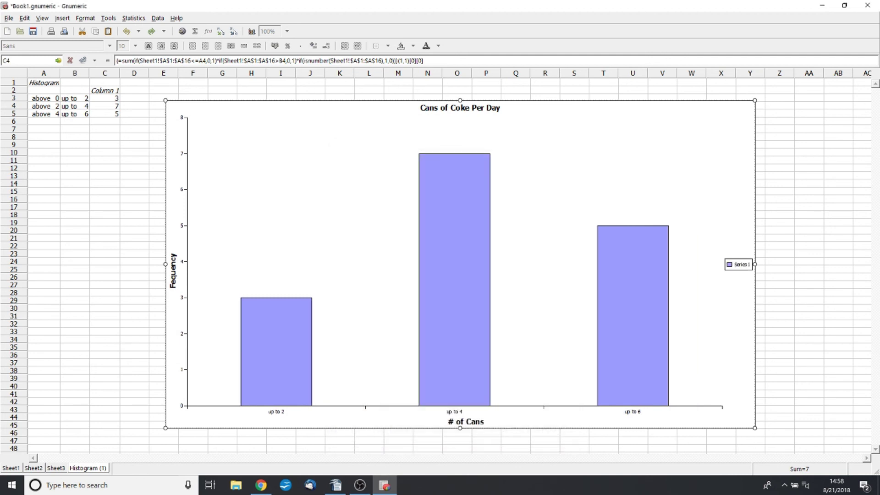
left_click_drag(738, 272, 738, 274)
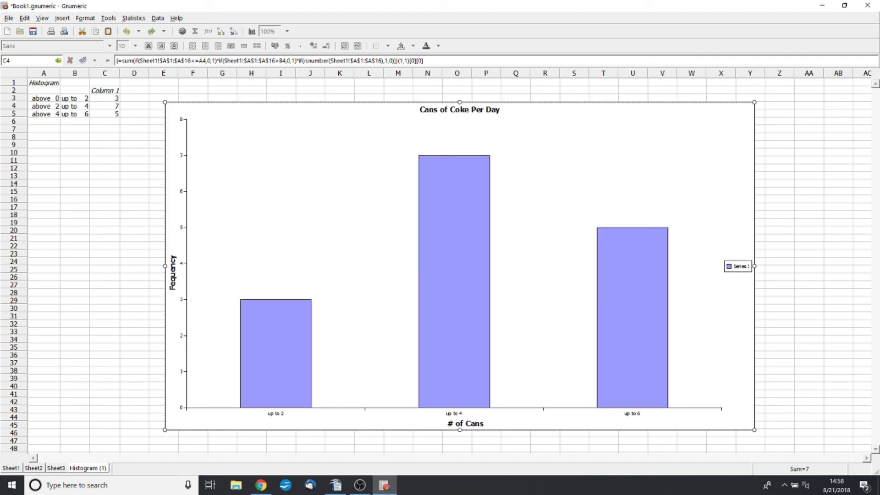